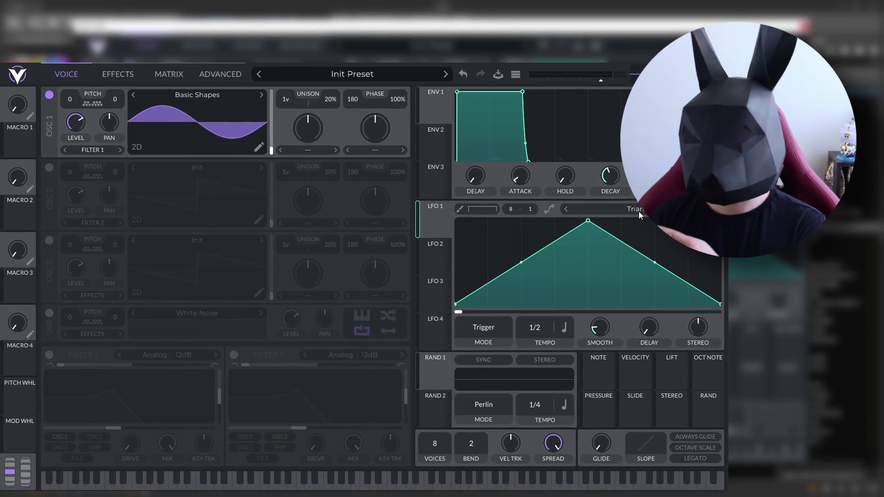
# Try the Nervous Groove shape on LFO 1 and a High Pass spectral morph on OSC 1
pyautogui.click(639, 212)
pyautogui.click(666, 153)
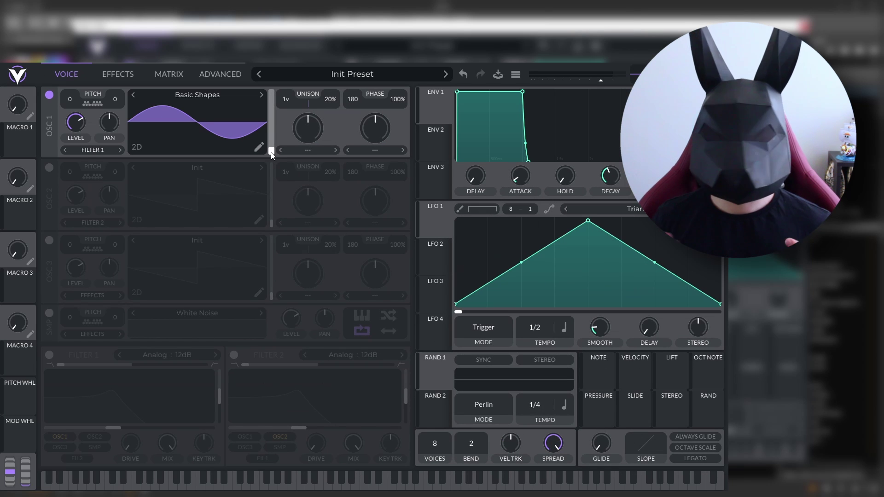
pyautogui.click(308, 151)
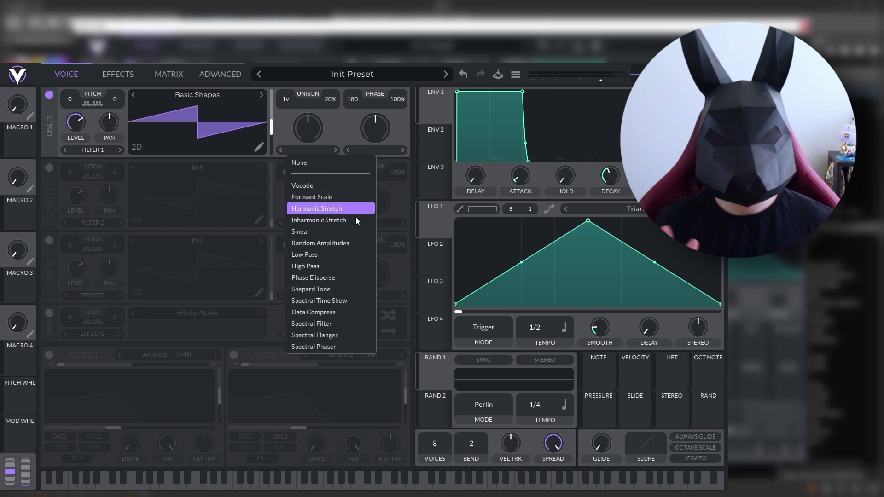
pyautogui.click(355, 266)
# Switch OSC 1's spectral morph to Low Pass, turn it down, and drag LFO 1 onto OSC 1's pitch
pyautogui.click(307, 149)
pyautogui.click(323, 251)
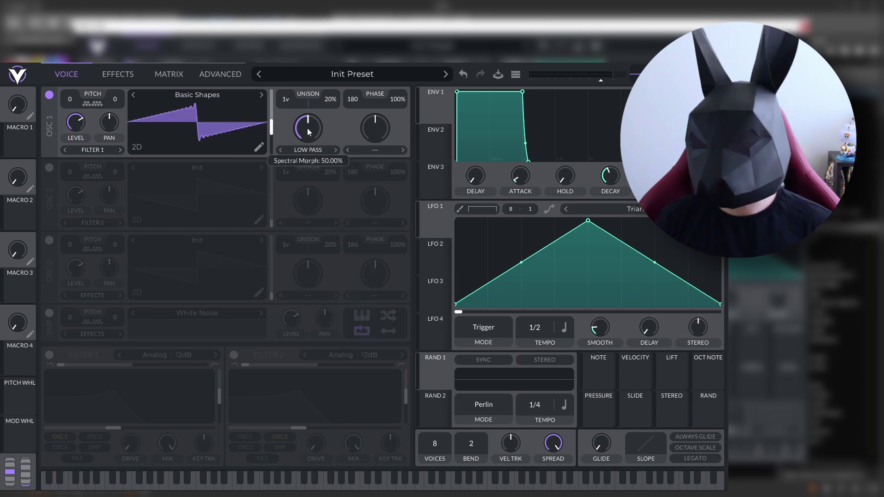
pyautogui.moveTo(307, 129); pyautogui.dragTo(307, 138)
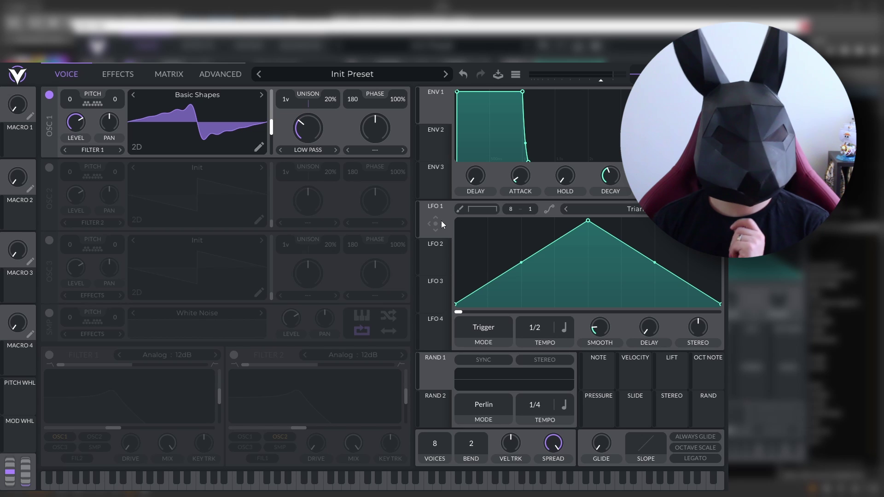
pyautogui.moveTo(439, 221); pyautogui.dragTo(70, 99)
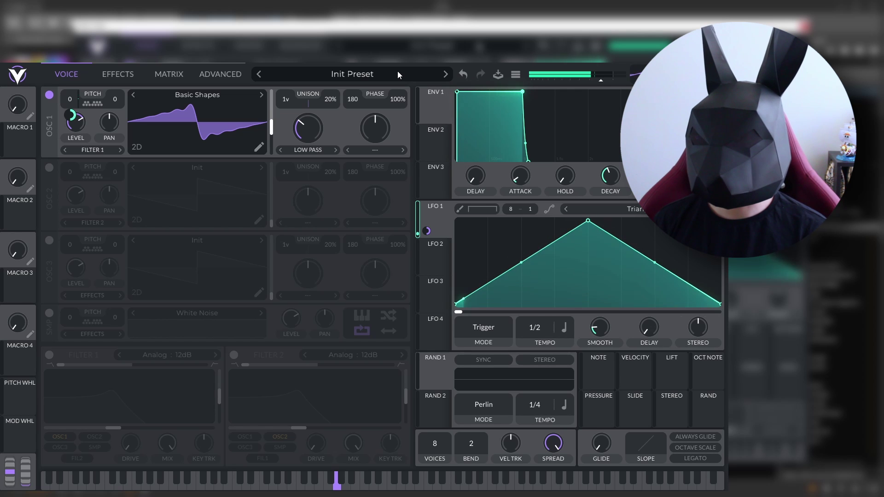
# Enter an exact amount for LFO 1's pitch modulation and paint LFO 1 as eight stepped levels
pyautogui.rightClick(71, 118)
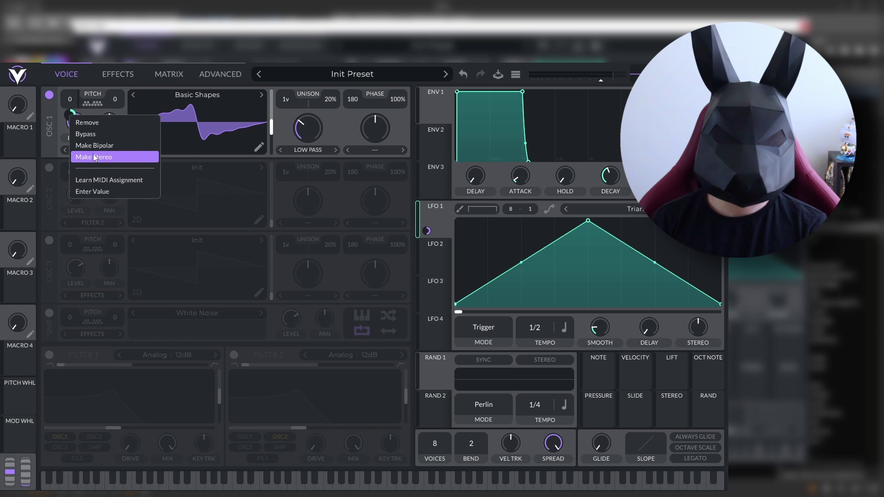
pyautogui.click(98, 192)
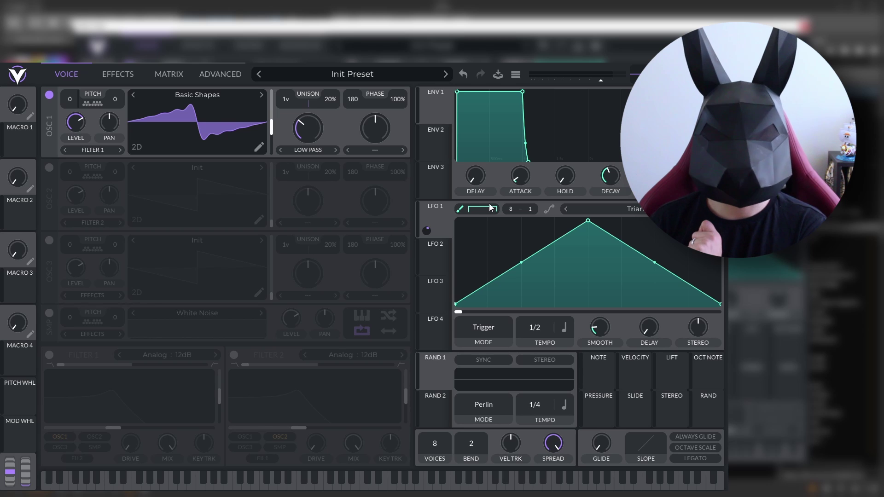
pyautogui.click(493, 209)
pyautogui.click(482, 223)
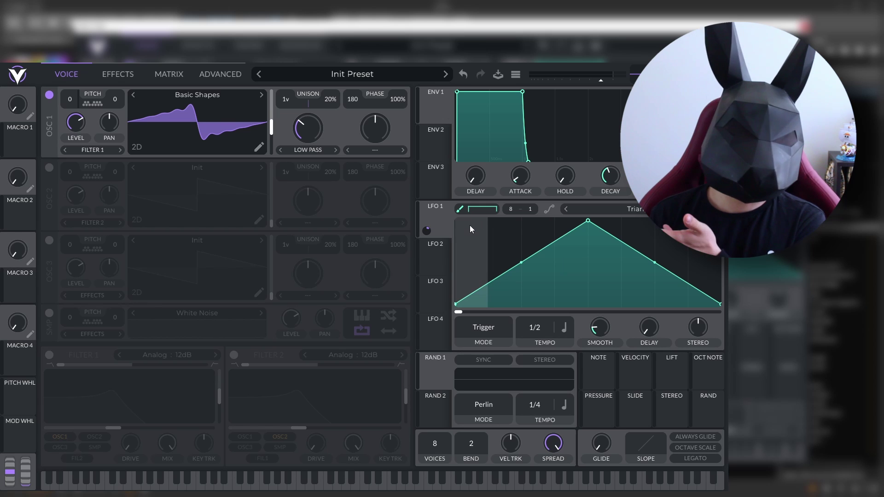
pyautogui.moveTo(470, 220); pyautogui.dragTo(705, 275)
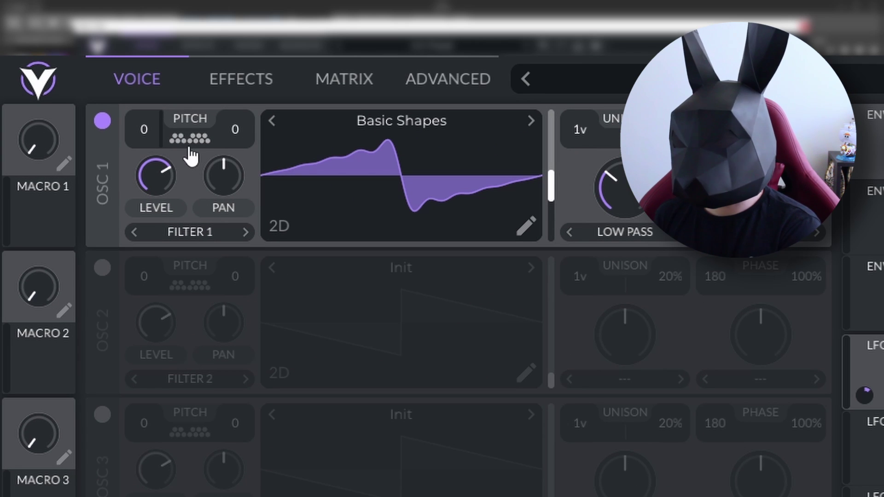
# Choose the snap notes for OSC 1's pitch and turn on Global Snap
pyautogui.click(190, 146)
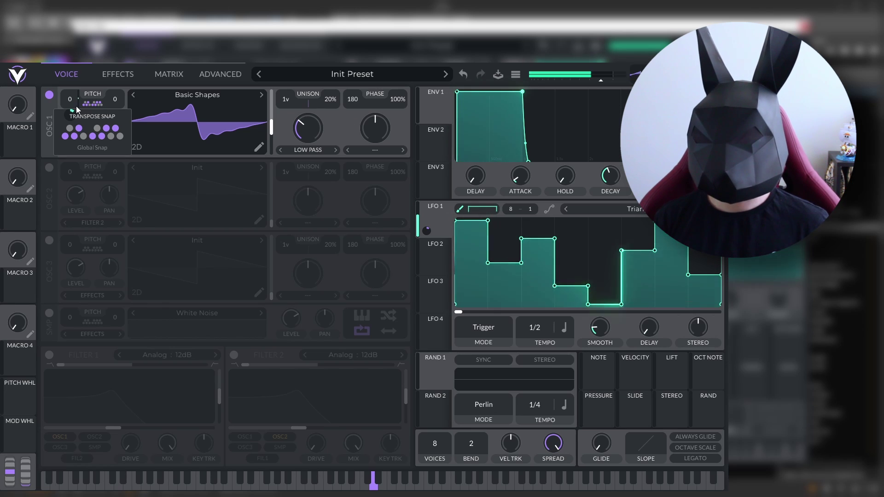
pyautogui.moveTo(15, 127)
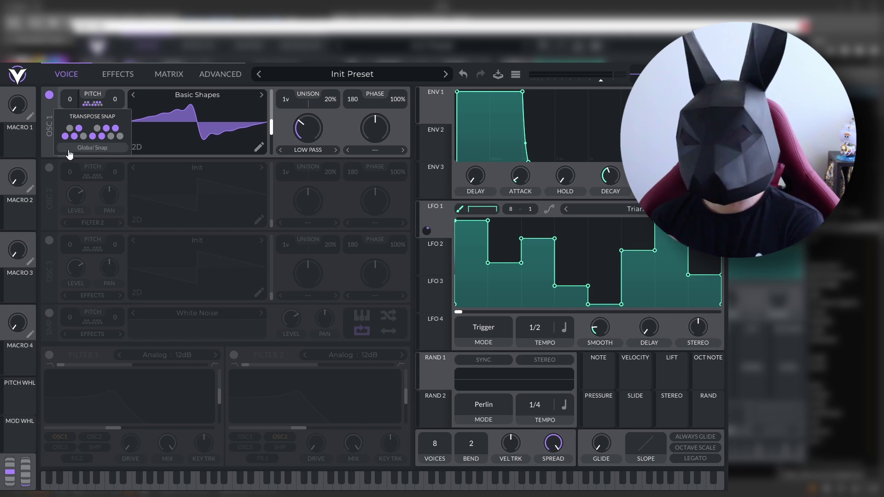
pyautogui.click(101, 147)
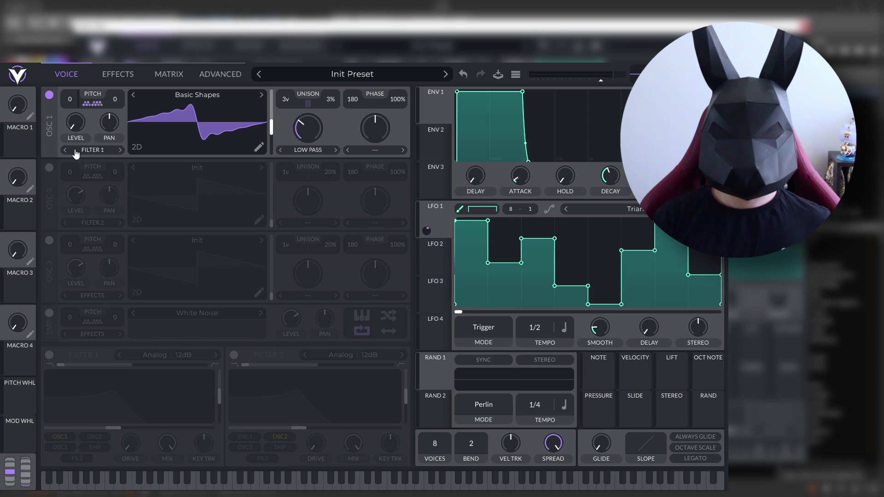
# Give LFO 2 a repeating sawtooth shape
pyautogui.click(435, 261)
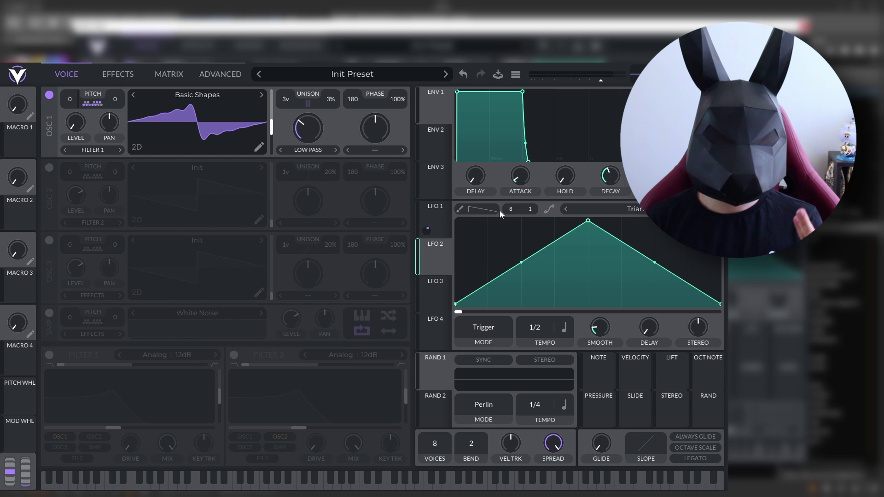
pyautogui.click(444, 211)
pyautogui.click(432, 251)
pyautogui.click(444, 213)
pyautogui.click(440, 257)
pyautogui.click(434, 261)
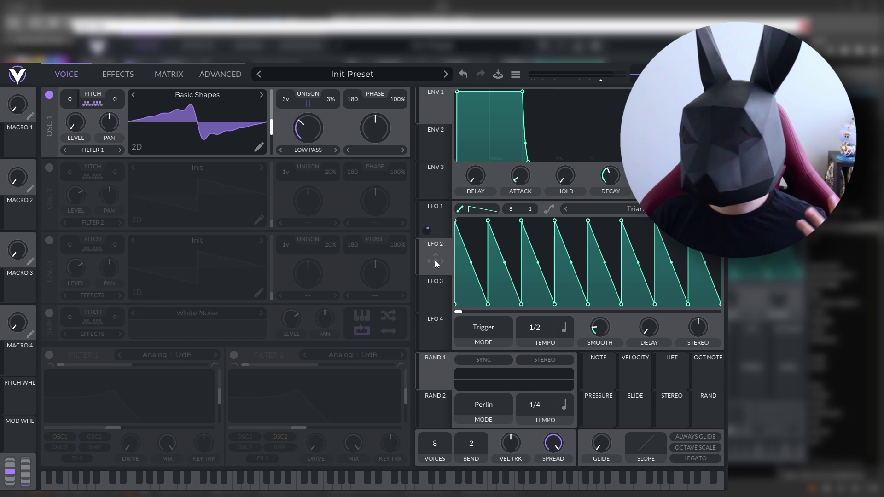
# Assign LFO 2 to modulate oscillator 1 and lower three of its peaks into uneven ramps
pyautogui.moveTo(434, 261); pyautogui.dragTo(219, 189)
pyautogui.moveTo(64, 124); pyautogui.dragTo(76, 149)
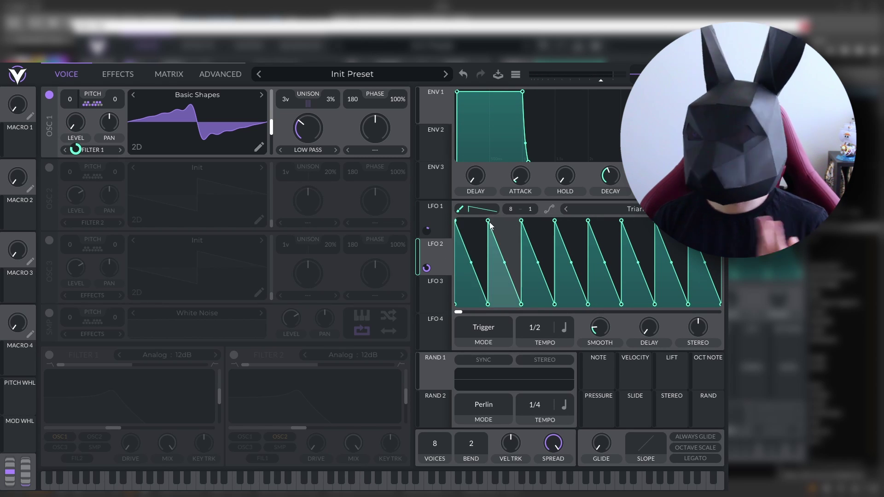
pyautogui.moveTo(488, 221); pyautogui.dragTo(488, 272)
pyautogui.moveTo(589, 221); pyautogui.dragTo(588, 284)
pyautogui.moveTo(655, 221); pyautogui.dragTo(655, 252)
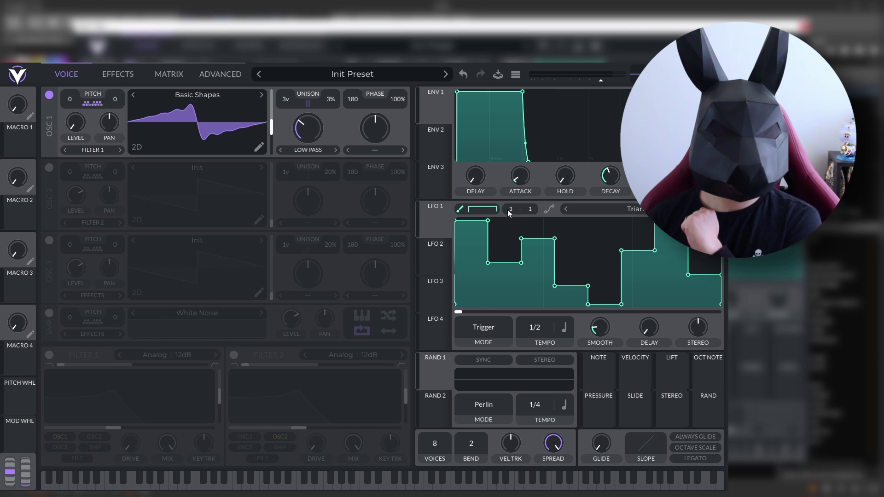
# Repaint LFO 1's steps and cut LFO 2's grid from 8 to 3 even ramps
pyautogui.moveTo(509, 213)
pyautogui.mouseDown()
pyautogui.moveTo(582, 267)
pyautogui.moveTo(622, 263)
pyautogui.mouseUp()
pyautogui.moveTo(679, 243)
pyautogui.mouseDown()
pyautogui.moveTo(559, 302)
pyautogui.moveTo(672, 283)
pyautogui.mouseUp()
pyautogui.click(435, 253)
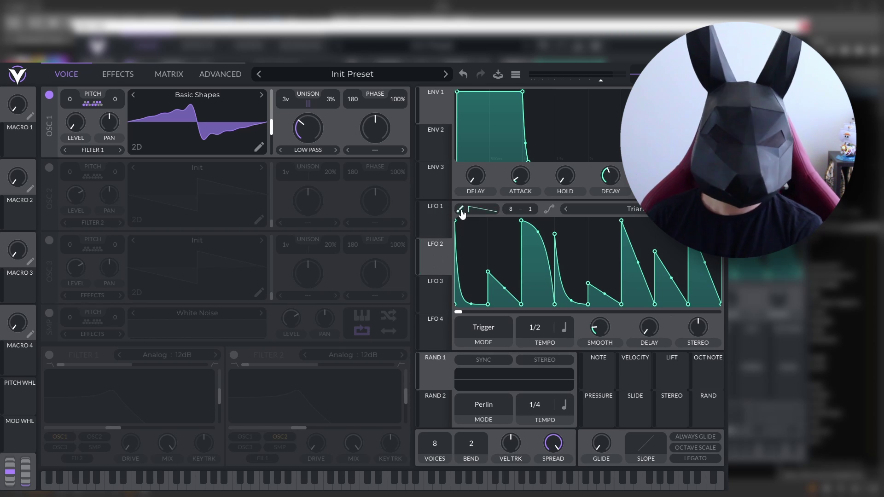
pyautogui.scroll(-5, 511, 209)
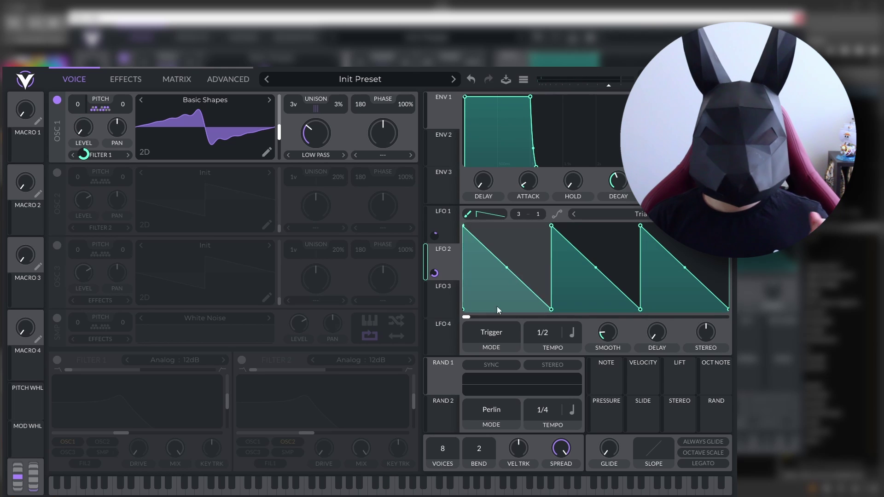
# Turn on OSC 2 with a square Basic Shapes wave and a Low Pass spectral morph
pyautogui.click(57, 173)
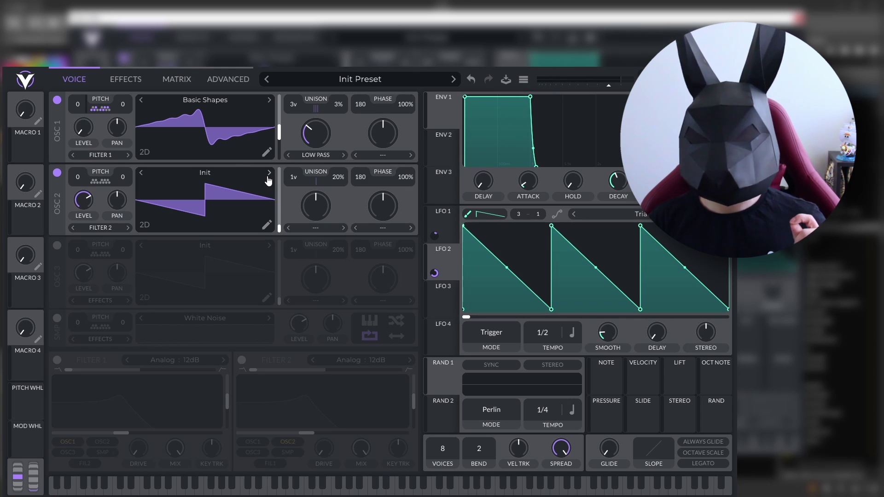
pyautogui.moveTo(280, 203); pyautogui.dragTo(284, 189)
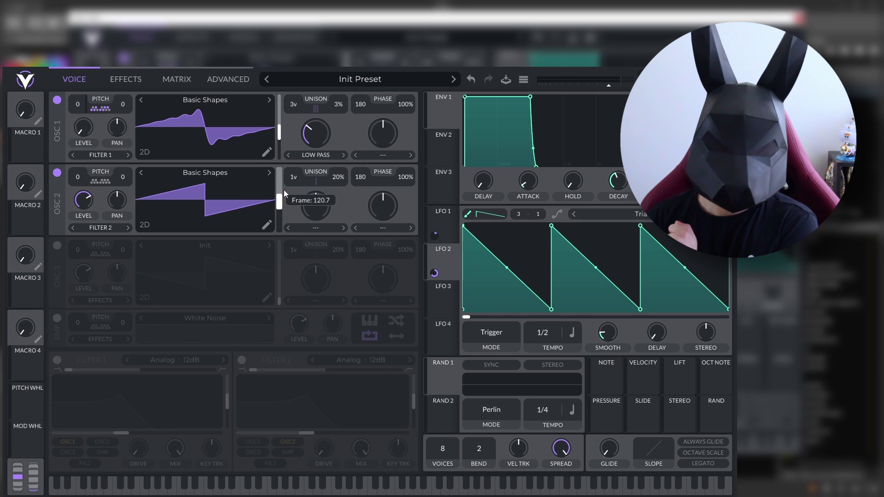
pyautogui.click(315, 228)
pyautogui.click(335, 329)
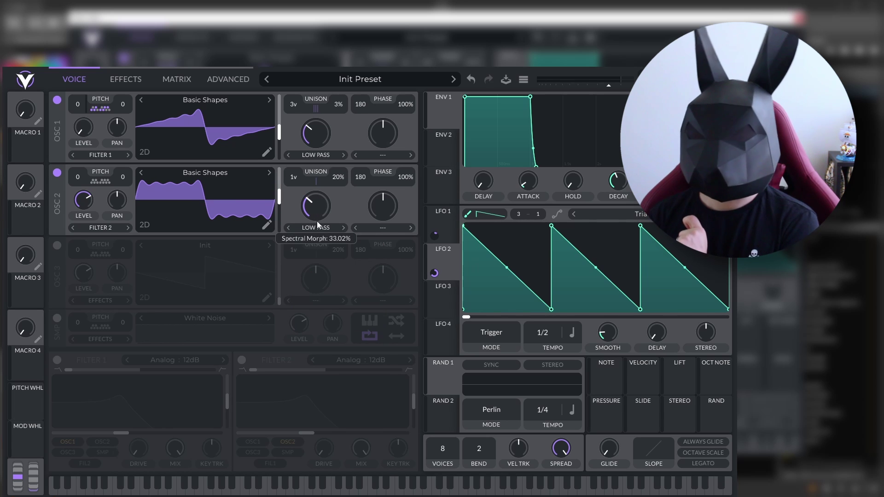
# Paint stepped levels into LFO 3 and assign it to OSC 2's level
pyautogui.click(446, 301)
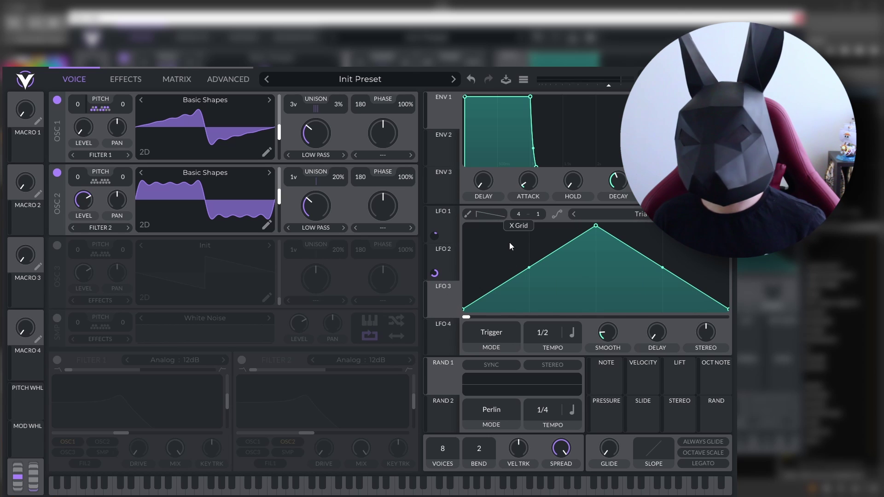
pyautogui.click(467, 214)
pyautogui.moveTo(496, 264); pyautogui.dragTo(696, 286)
pyautogui.moveTo(441, 304); pyautogui.dragTo(83, 200)
pyautogui.rightClick(82, 193)
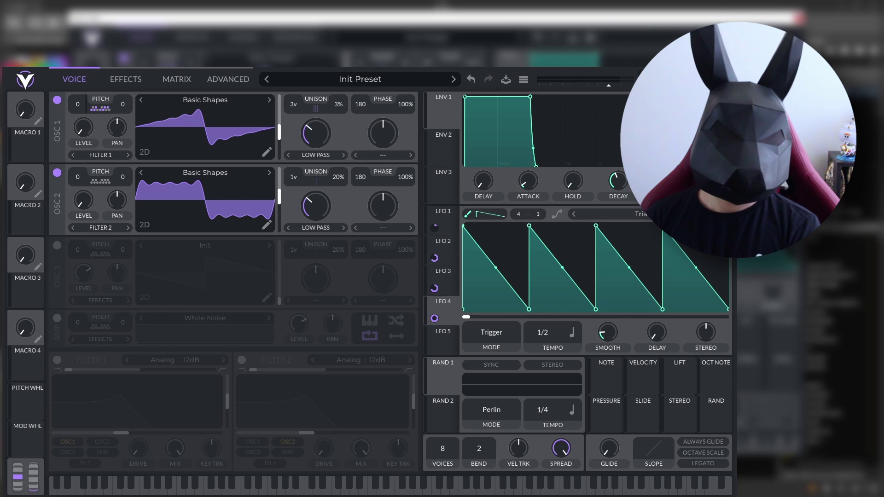
# Add a note to oscillator 2's pitch snapping
pyautogui.click(100, 181)
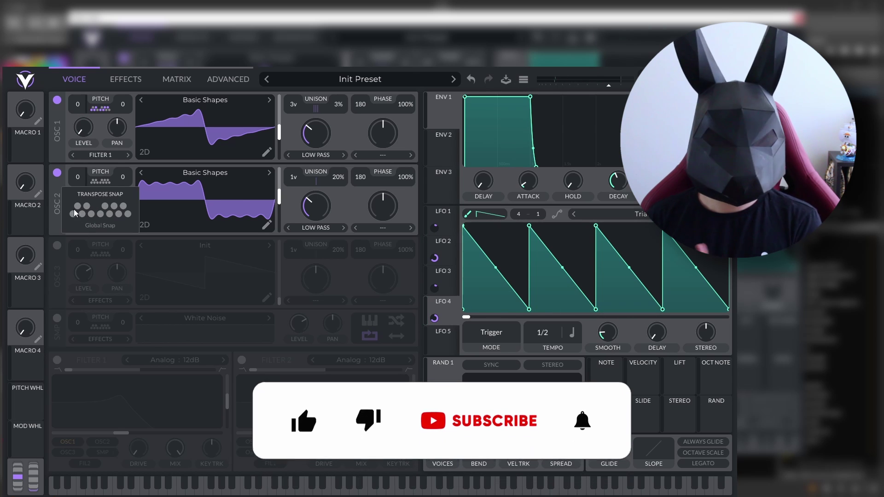
pyautogui.click(87, 206)
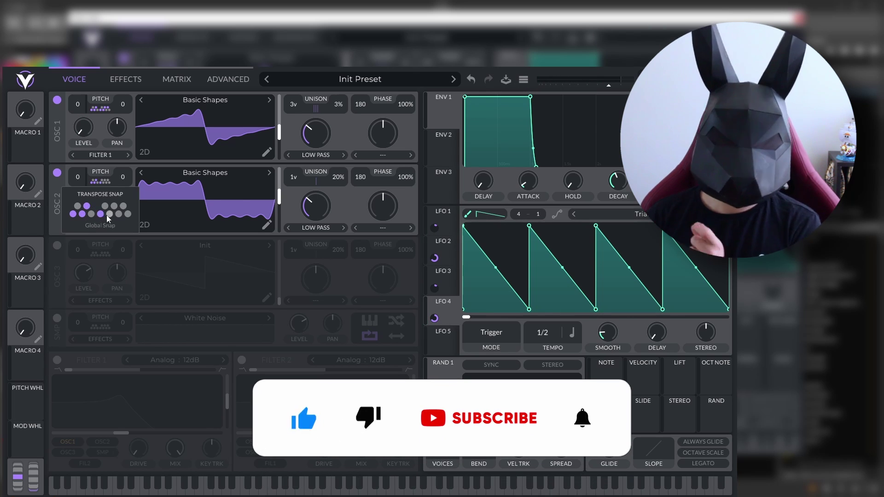
pyautogui.click(79, 214)
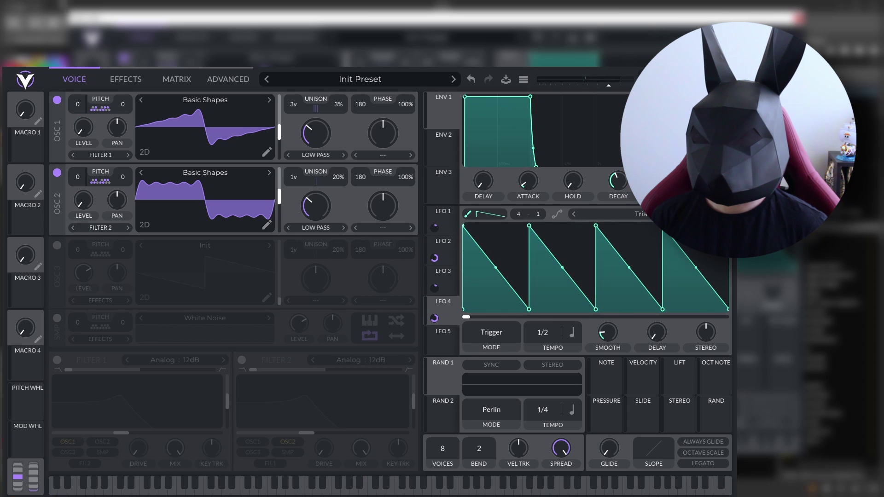
# In the effects chain, turn Chorus off and enable Delay at 1/8 and Reverb
pyautogui.click(119, 76)
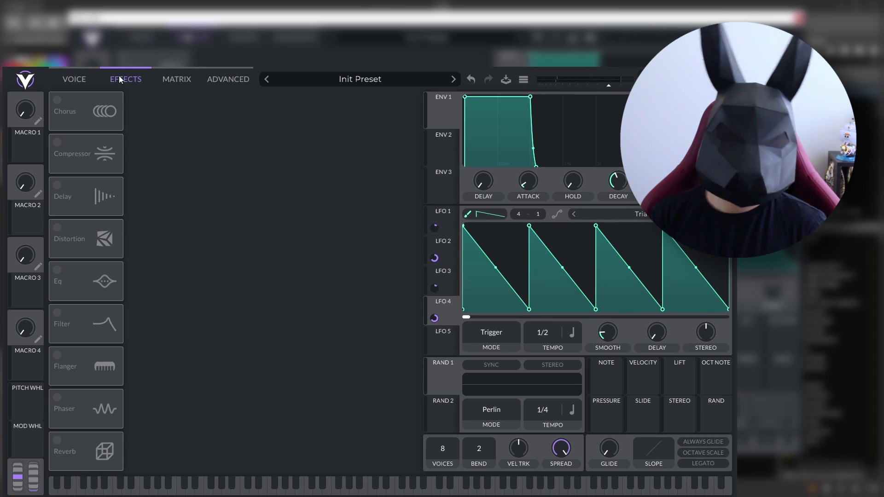
pyautogui.click(58, 101)
pyautogui.click(57, 101)
pyautogui.click(57, 185)
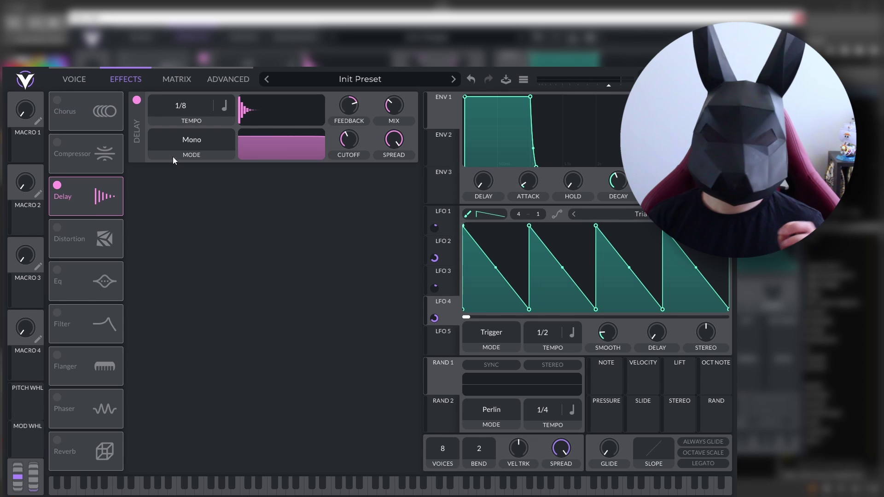
pyautogui.click(57, 440)
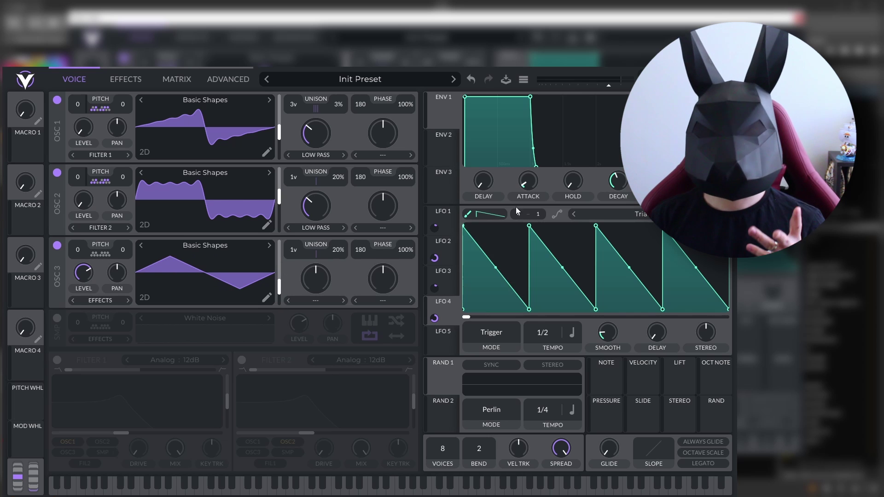
# Make LFO 5 a falling ramp, adjust its X grid, and paint a Step pattern
pyautogui.click(430, 351)
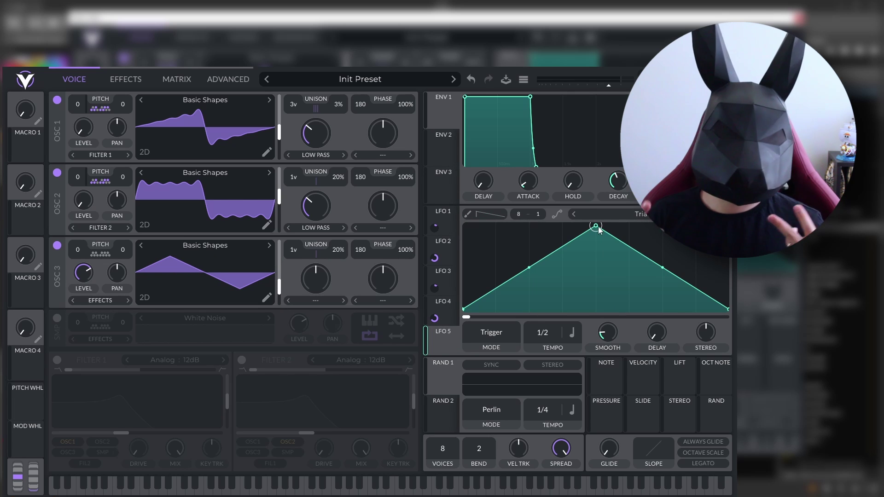
pyautogui.moveTo(598, 227); pyautogui.dragTo(444, 160)
pyautogui.moveTo(521, 215); pyautogui.dragTo(517, 231)
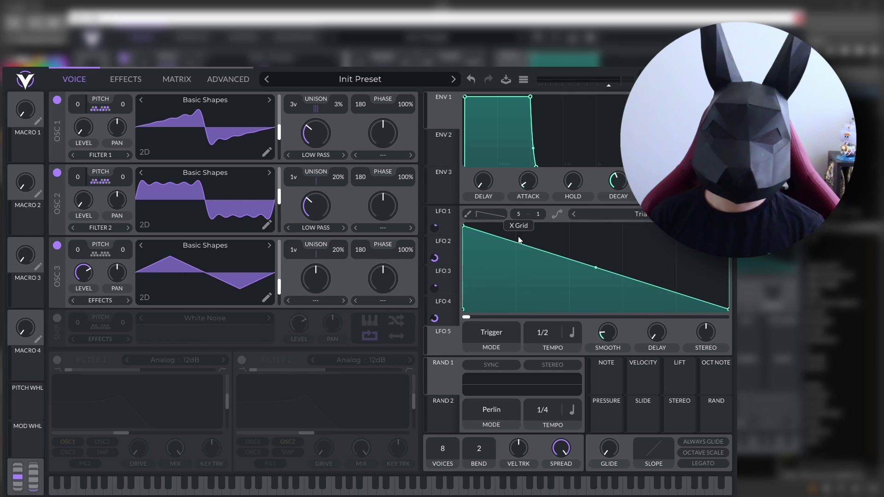
pyautogui.click(491, 215)
pyautogui.click(472, 227)
pyautogui.moveTo(488, 268)
pyautogui.mouseDown()
pyautogui.moveTo(663, 240)
pyautogui.moveTo(704, 279)
pyautogui.mouseUp()
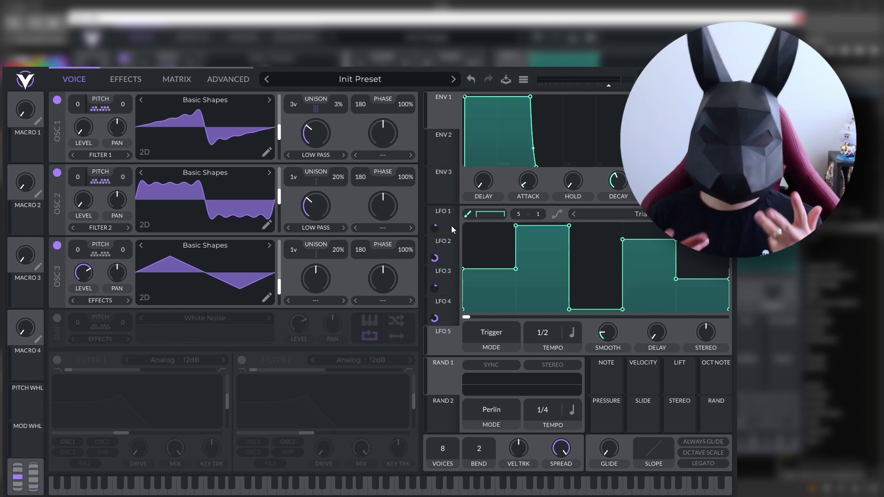
# Assign LFO 5 to the oscillators and LFO 6 to OSC 3's level
pyautogui.moveTo(444, 343); pyautogui.dragTo(83, 273)
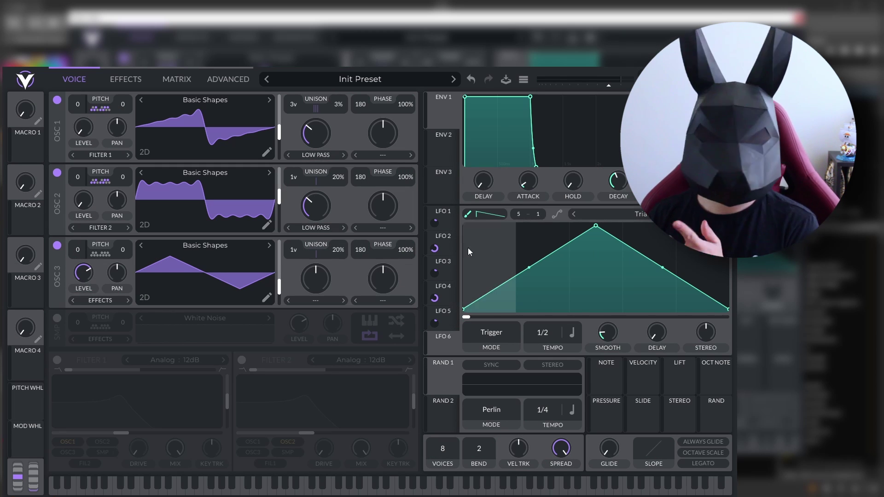
pyautogui.moveTo(448, 335)
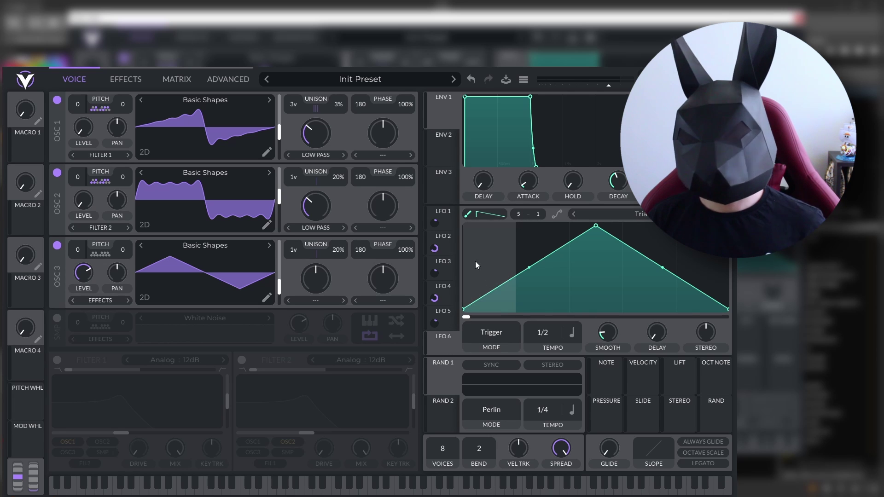
pyautogui.moveTo(435, 344); pyautogui.dragTo(62, 309)
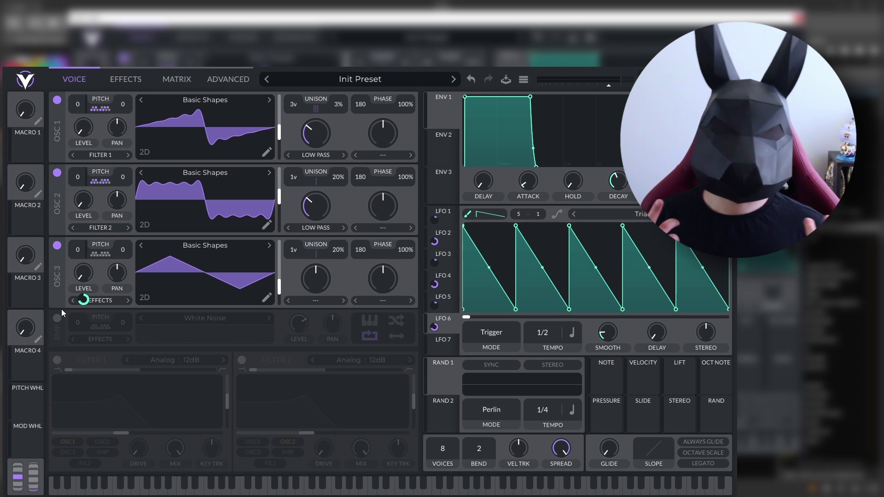
pyautogui.moveTo(62, 308); pyautogui.dragTo(123, 223)
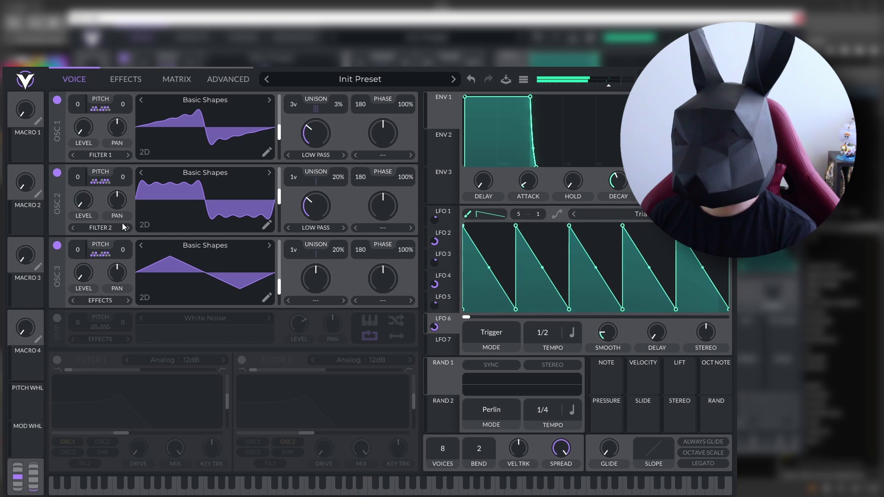
# Turn on the White Noise sampler, paint LFO 7 into decaying spikes, and route it to the noise level
pyautogui.click(56, 318)
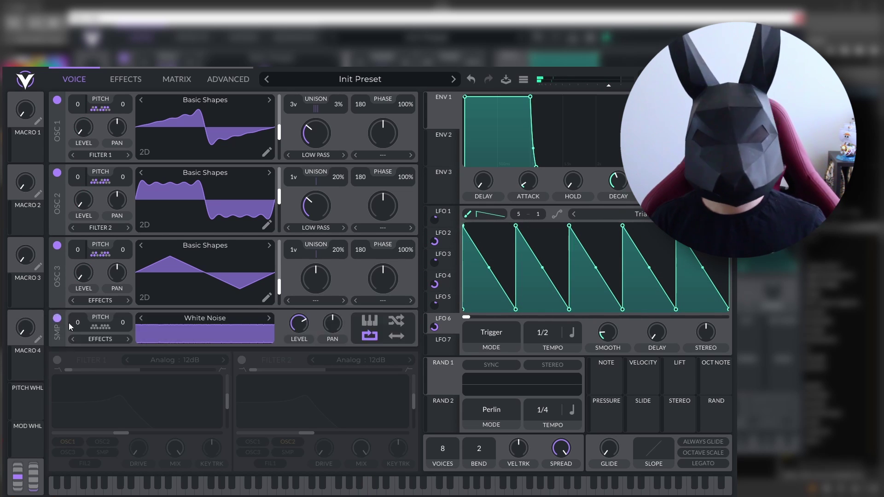
pyautogui.click(447, 345)
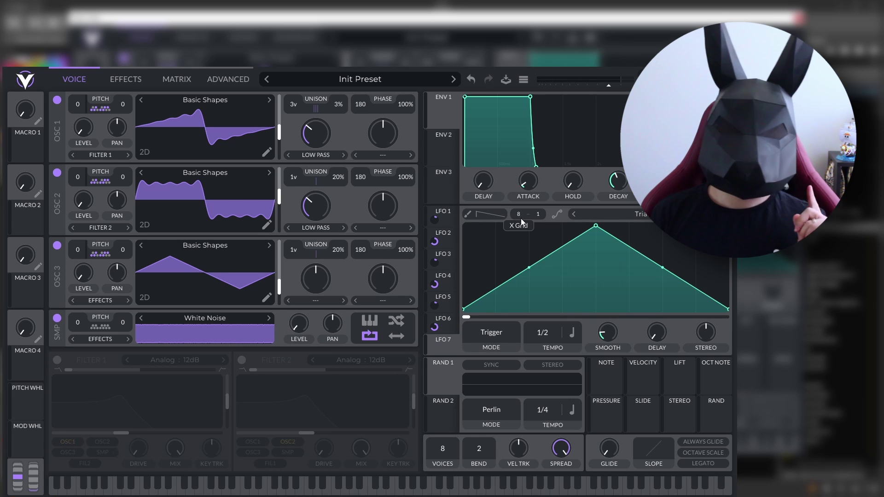
pyautogui.click(468, 215)
pyautogui.moveTo(481, 268); pyautogui.dragTo(472, 311)
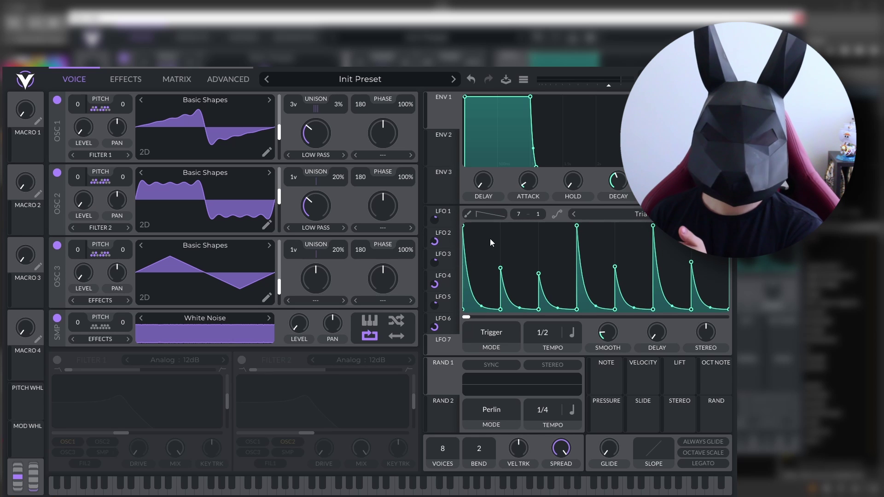
pyautogui.moveTo(435, 349); pyautogui.dragTo(299, 323)
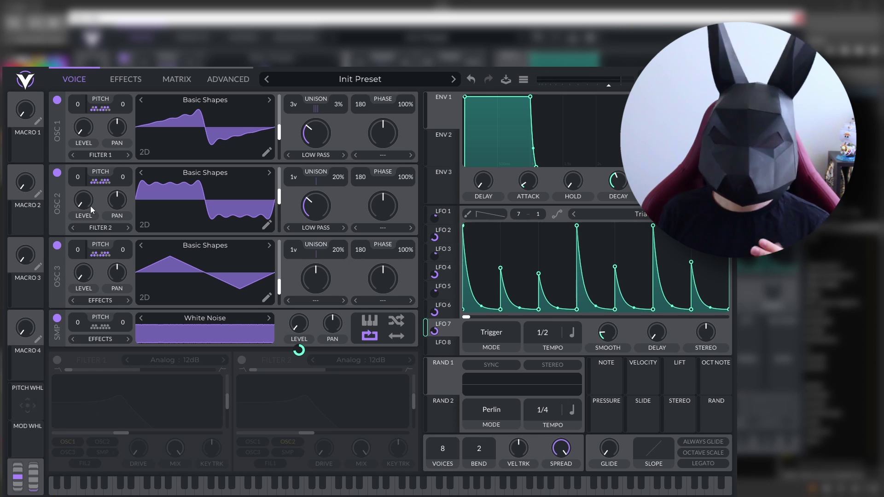
# Power on Filter 1 and route LFO 2's three-ramp saw to its cutoff
pyautogui.click(136, 75)
pyautogui.click(87, 76)
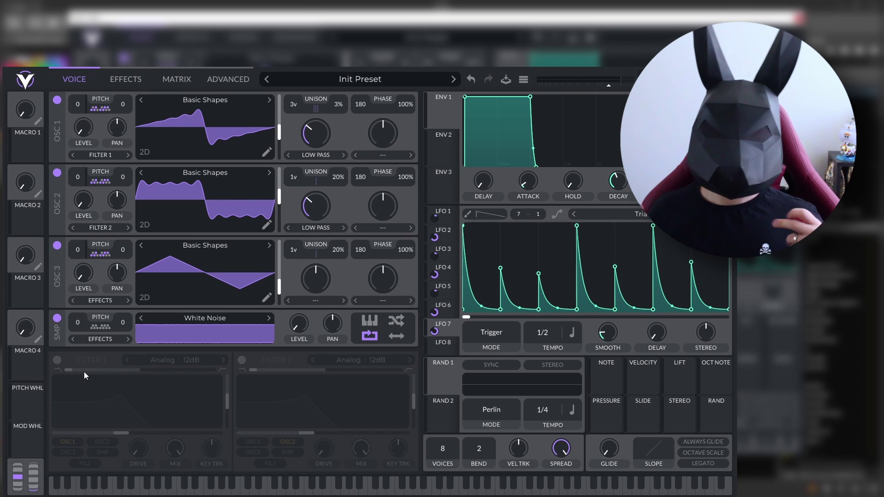
pyautogui.click(57, 360)
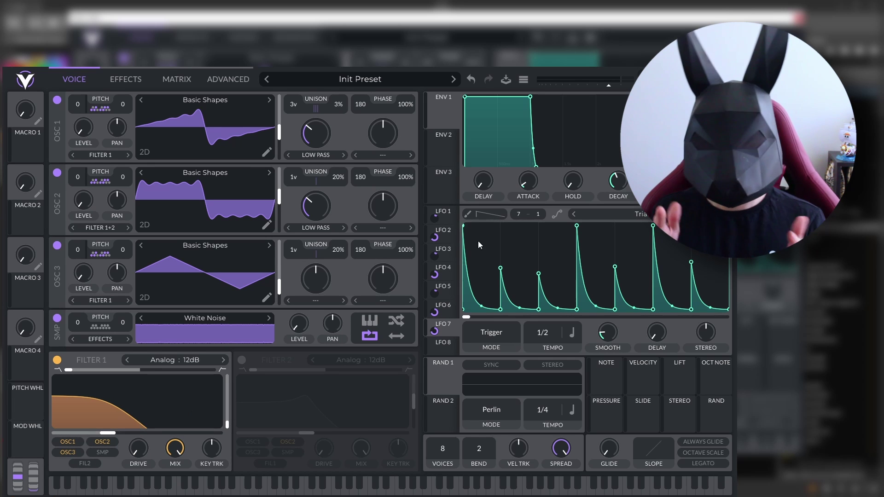
pyautogui.click(451, 234)
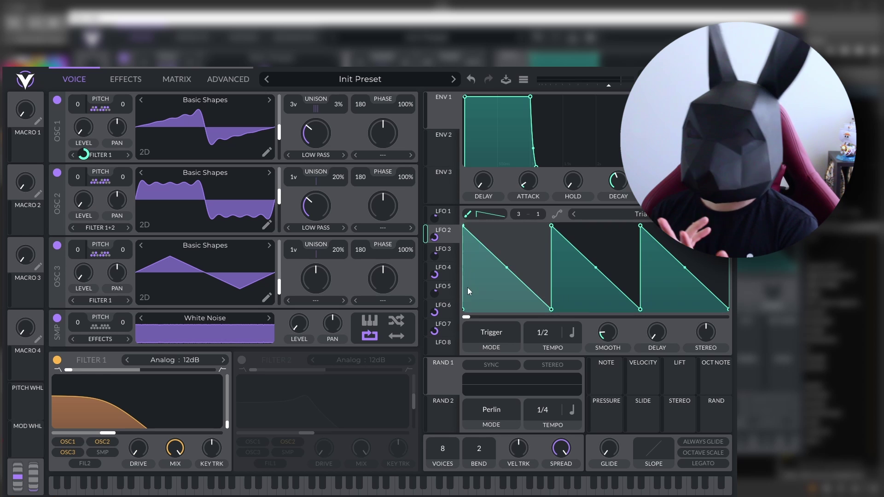
pyautogui.moveTo(435, 237); pyautogui.dragTo(132, 429)
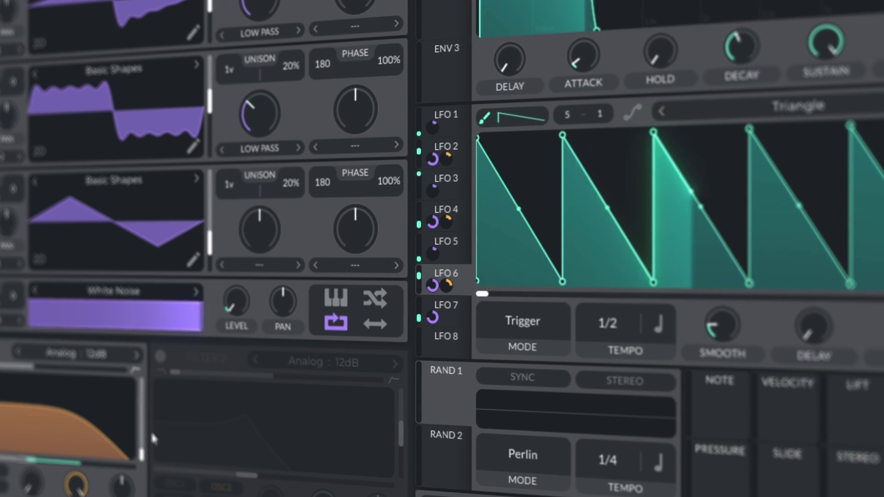
# Set Filter 1's analog 24dB resonance to about 67%
pyautogui.moveTo(142, 459); pyautogui.dragTo(159, 392)
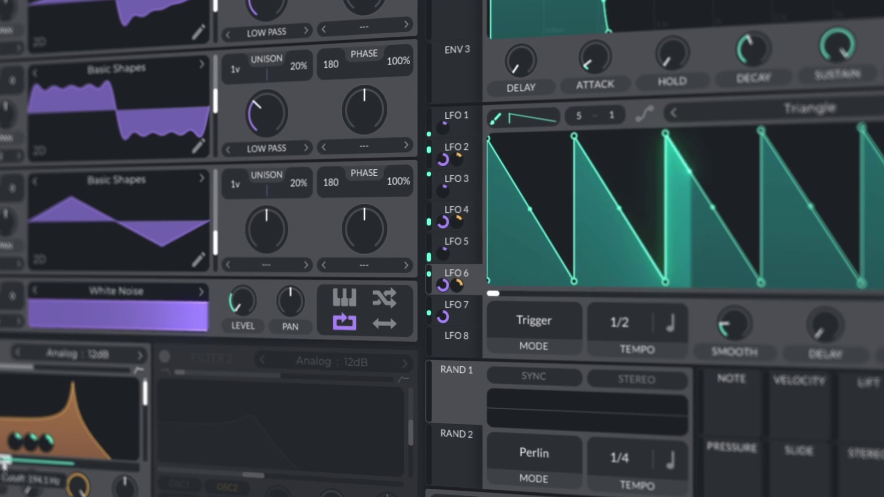
pyautogui.moveTo(145, 394)
pyautogui.mouseDown()
pyautogui.moveTo(147, 407)
pyautogui.moveTo(152, 402)
pyautogui.mouseUp()
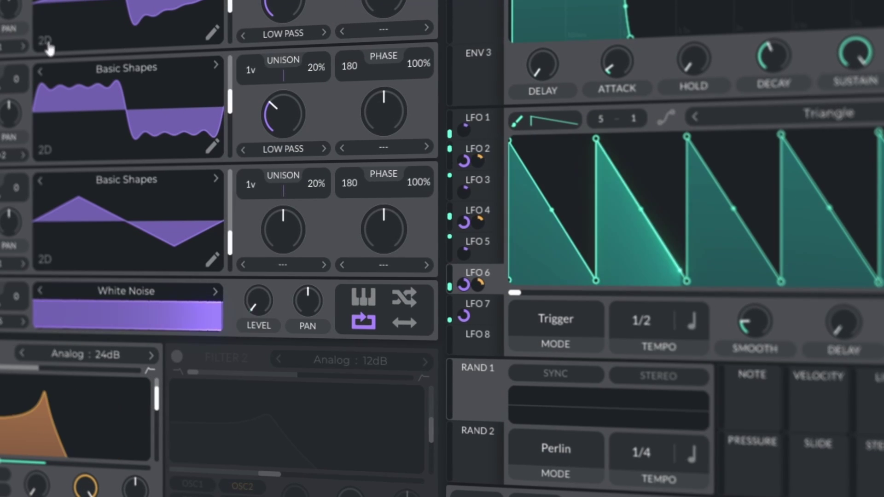
pyautogui.moveTo(164, 405)
pyautogui.mouseDown()
pyautogui.moveTo(173, 475)
pyautogui.moveTo(178, 409)
pyautogui.mouseUp()
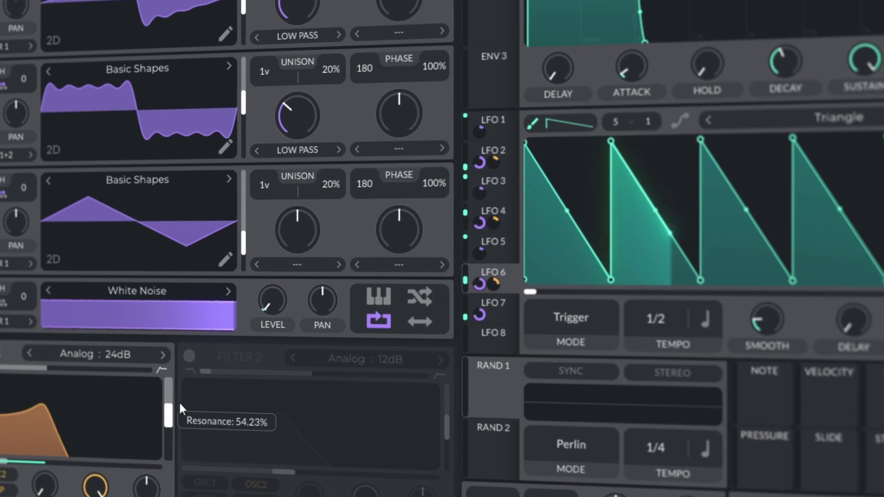
pyautogui.moveTo(179, 399)
pyautogui.mouseDown()
pyautogui.moveTo(184, 380)
pyautogui.moveTo(183, 397)
pyautogui.mouseUp()
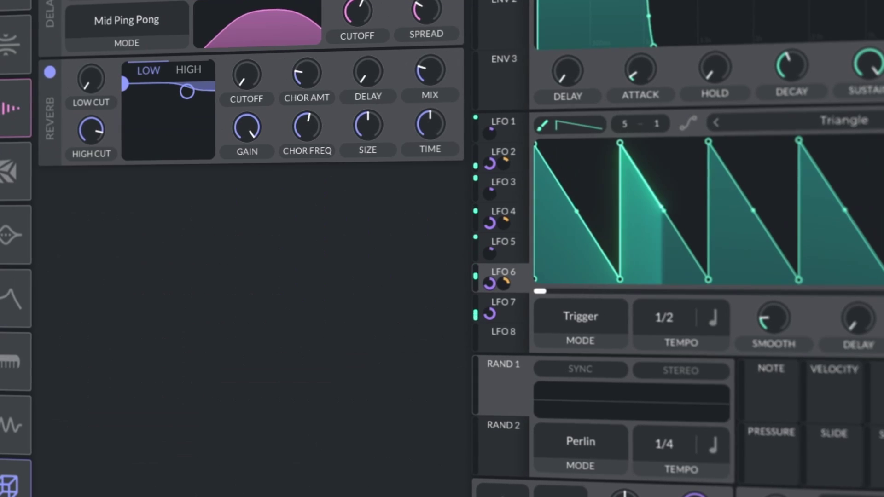
pyautogui.scroll(3, 274, 42)
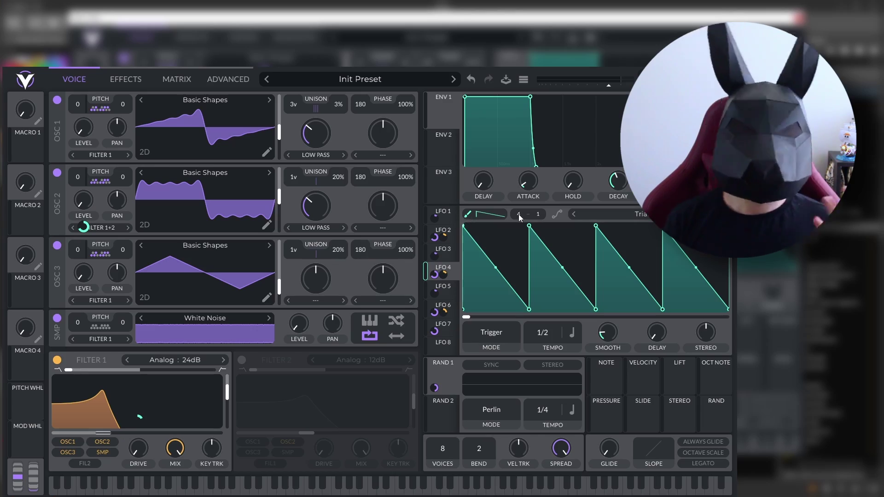
# Undo a six-ramp LFO 1 repaint, check each oscillator's transpose snap, then transpose OSC 2 up 7 semitones
pyautogui.moveTo(468, 267); pyautogui.dragTo(727, 268)
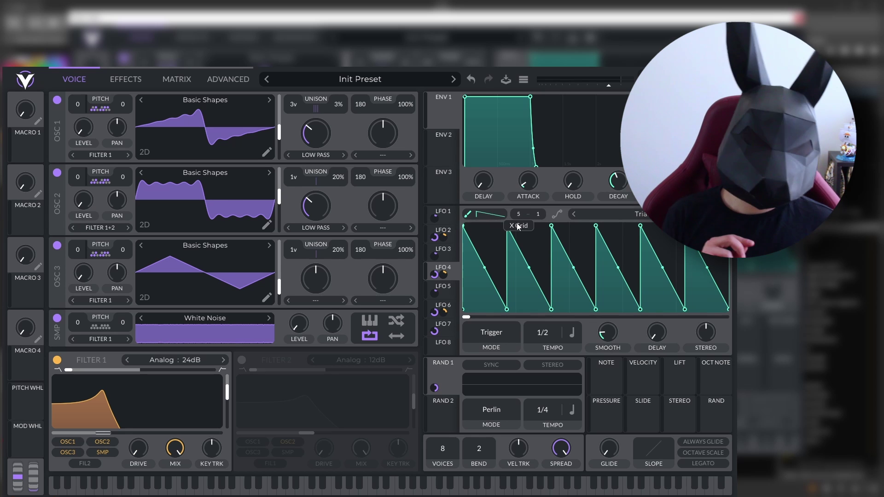
pyautogui.hotkey('ctrl', 'z')
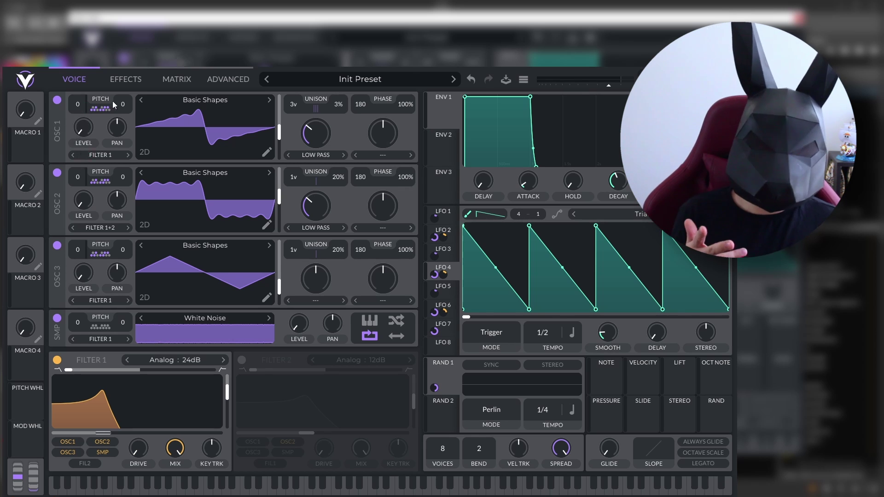
pyautogui.click(93, 111)
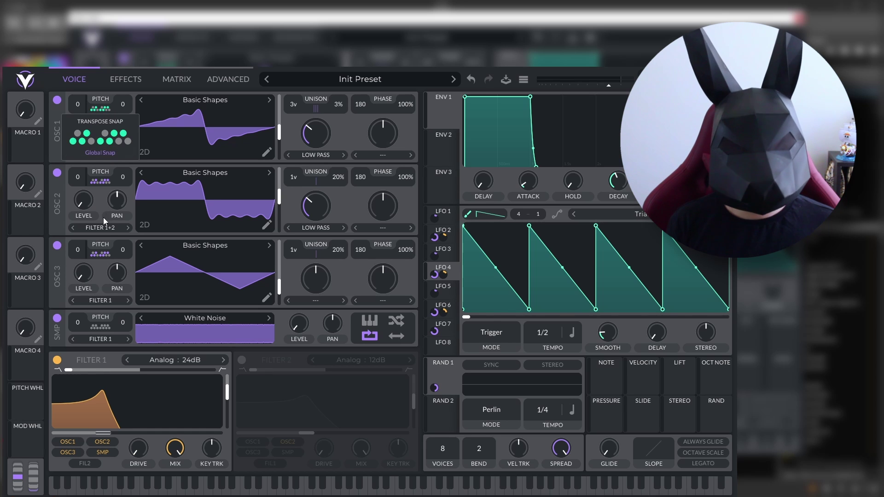
pyautogui.click(100, 182)
pyautogui.click(105, 260)
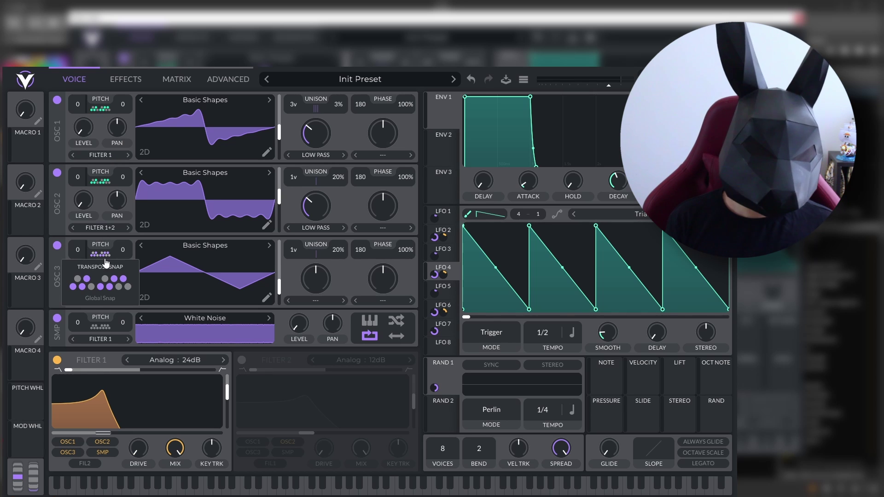
pyautogui.click(80, 162)
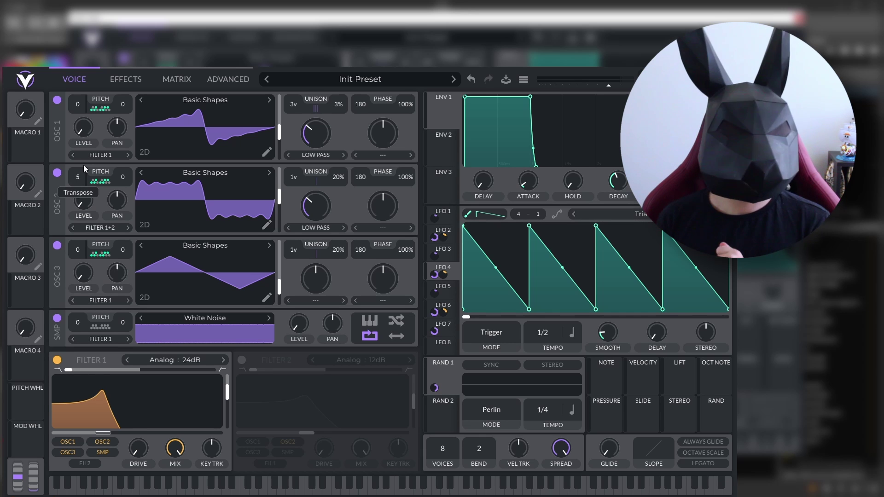
pyautogui.scroll(2, 84, 161)
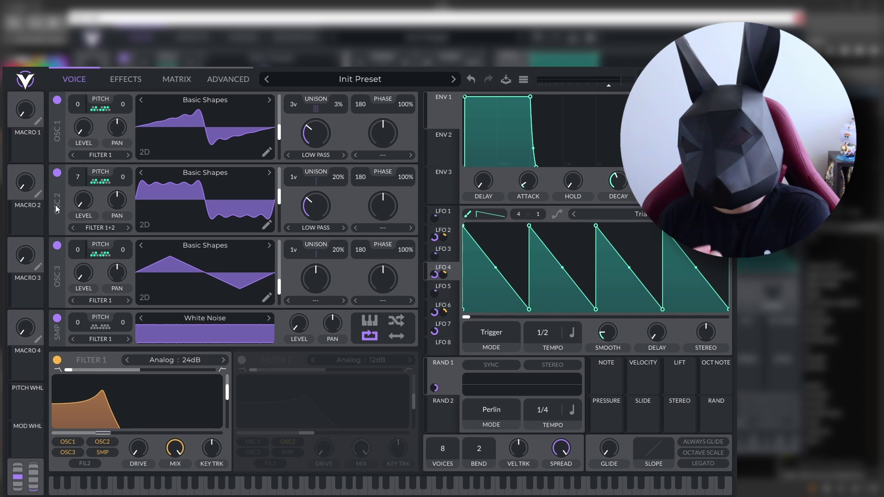